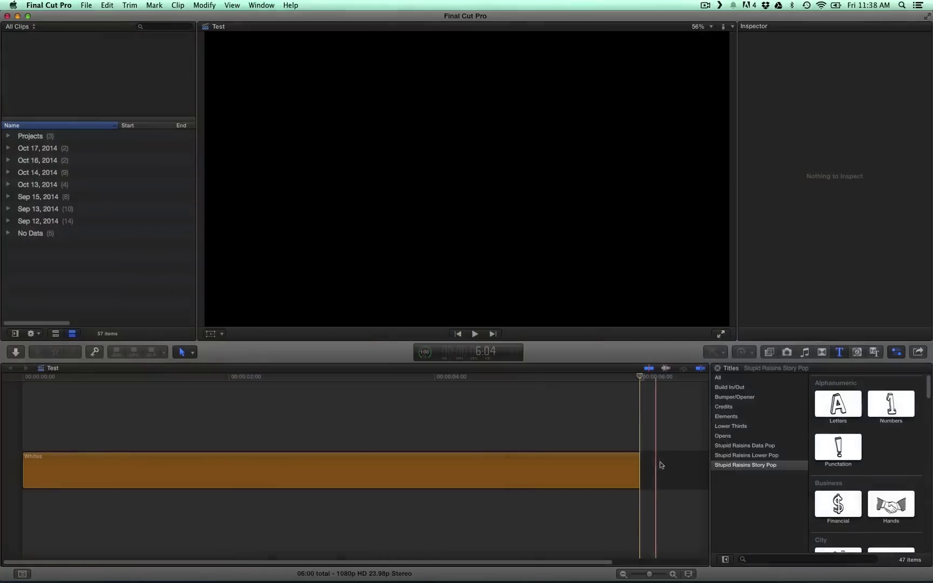
# Add the Custom Image title from Stupid Raisins Story Pop above the Whites clip and park the playhead at 3:07
pyautogui.click(756, 467)
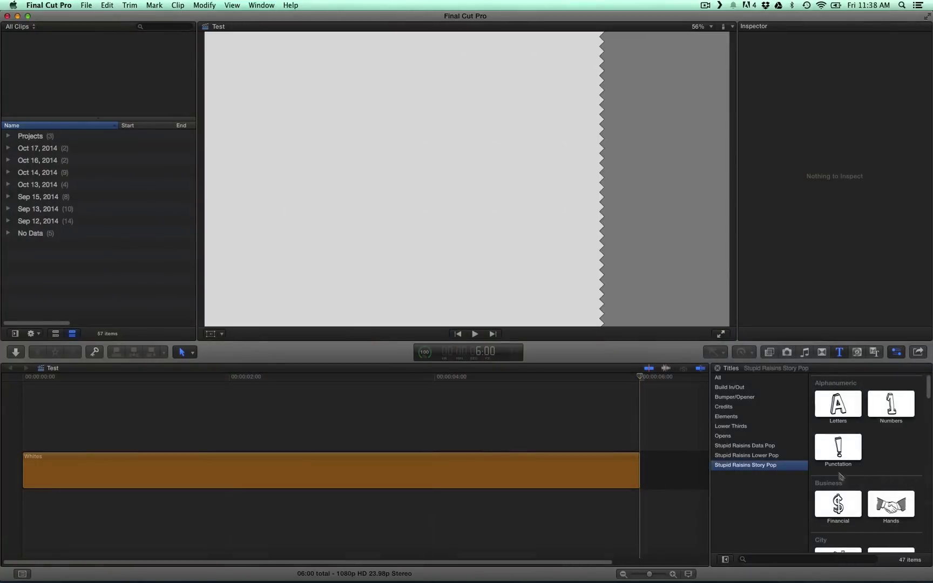
pyautogui.scroll(-5, 858, 465)
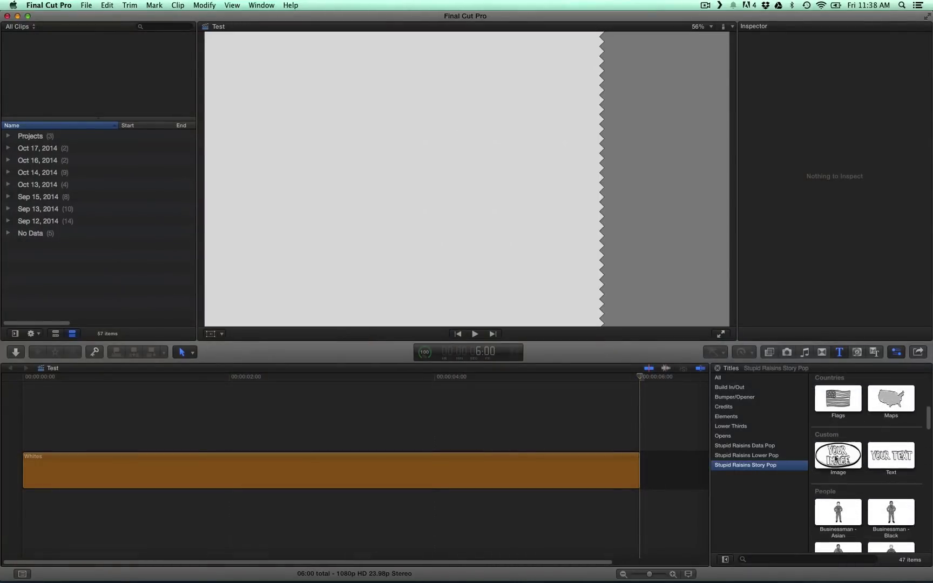
pyautogui.click(837, 458)
pyautogui.moveTo(837, 458); pyautogui.dragTo(92, 446)
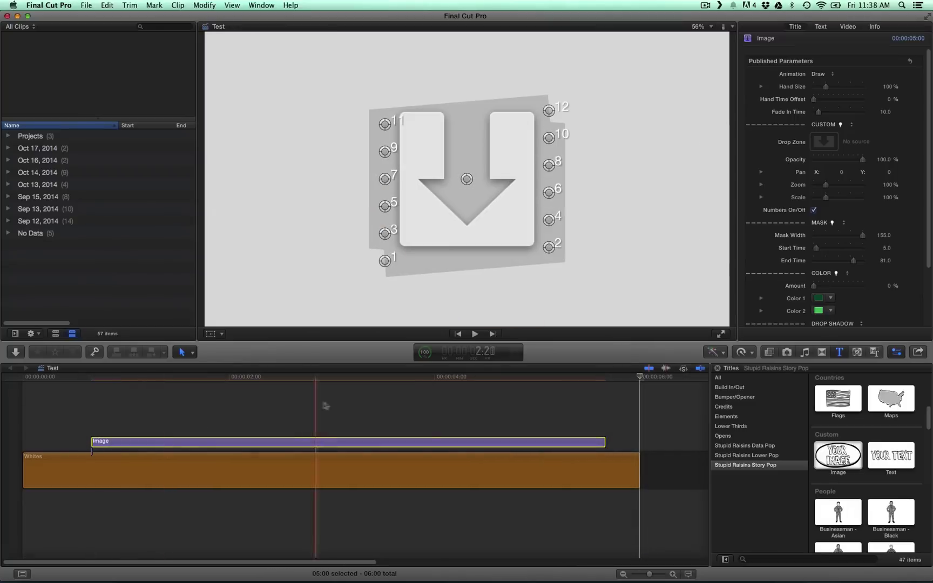
pyautogui.click(362, 406)
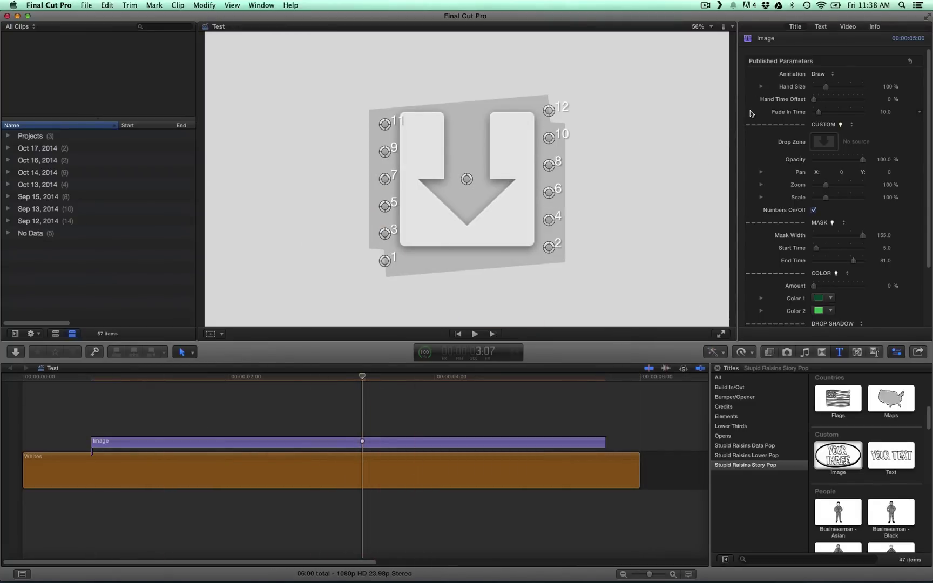
# Fill the Image title's Drop Zone with the BizManTest2 clip from the Oct 16, 2014 group
pyautogui.click(822, 141)
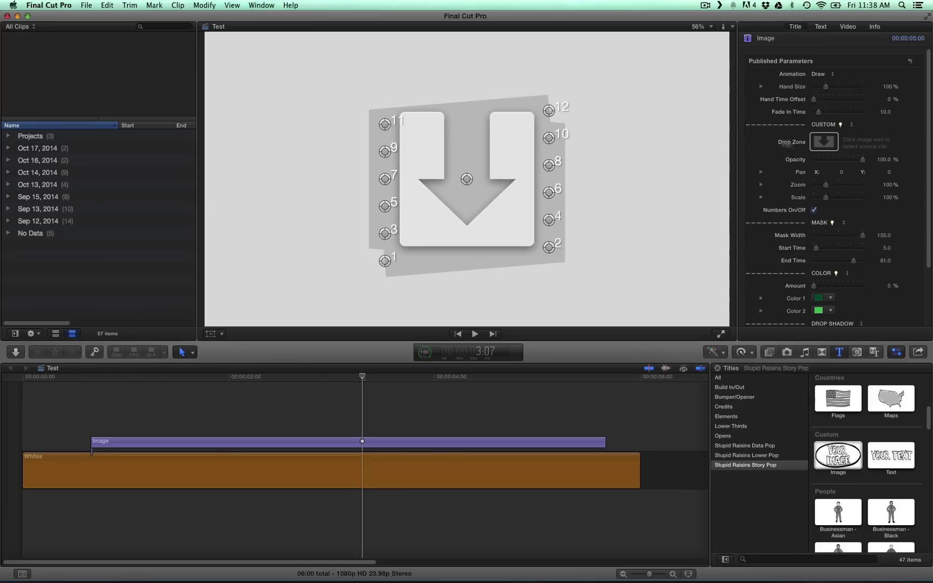
pyautogui.click(824, 143)
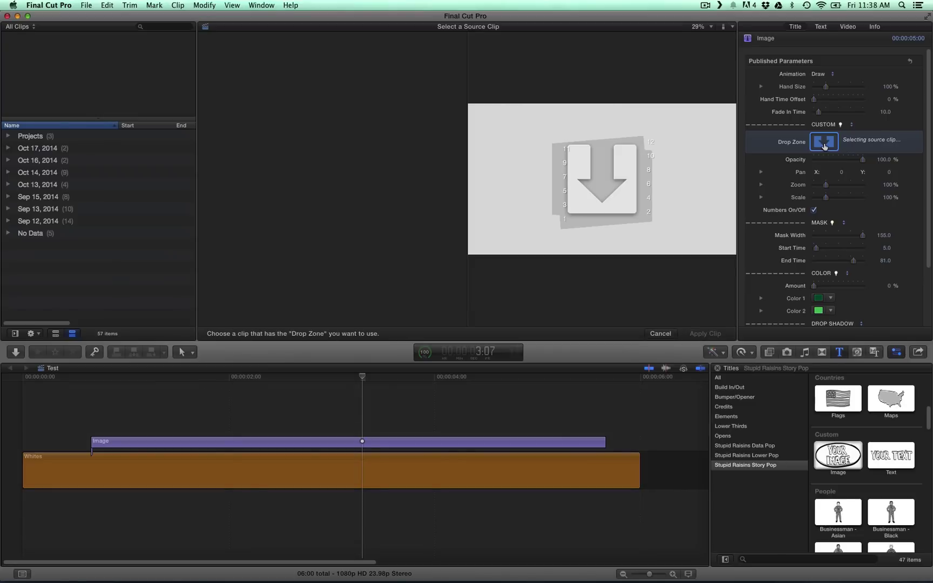
pyautogui.click(8, 148)
pyautogui.click(8, 184)
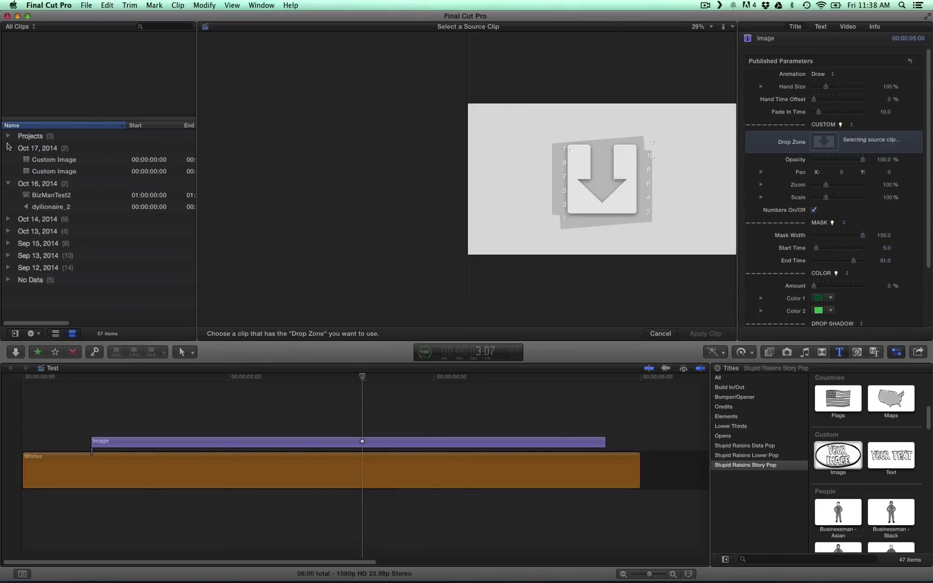
pyautogui.click(8, 148)
pyautogui.click(58, 172)
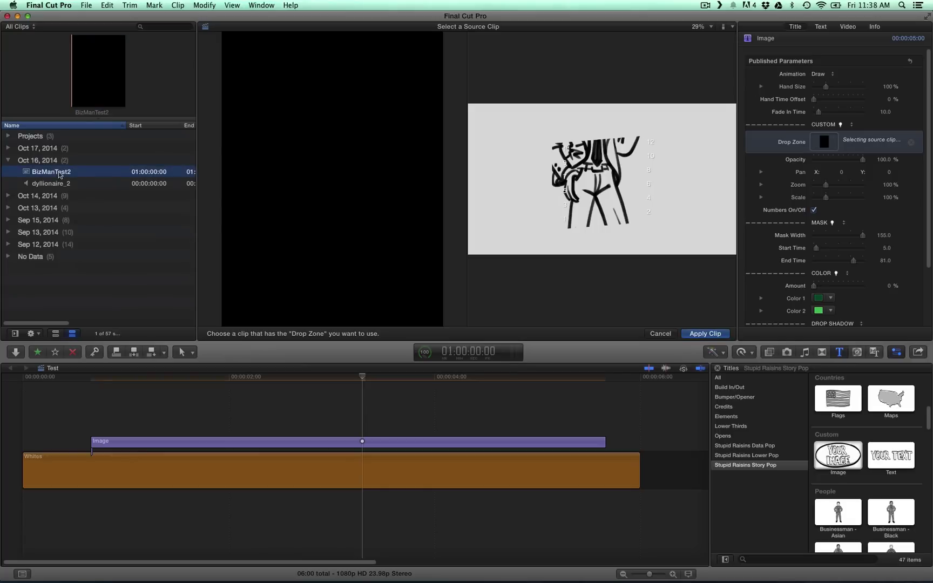
pyautogui.click(705, 334)
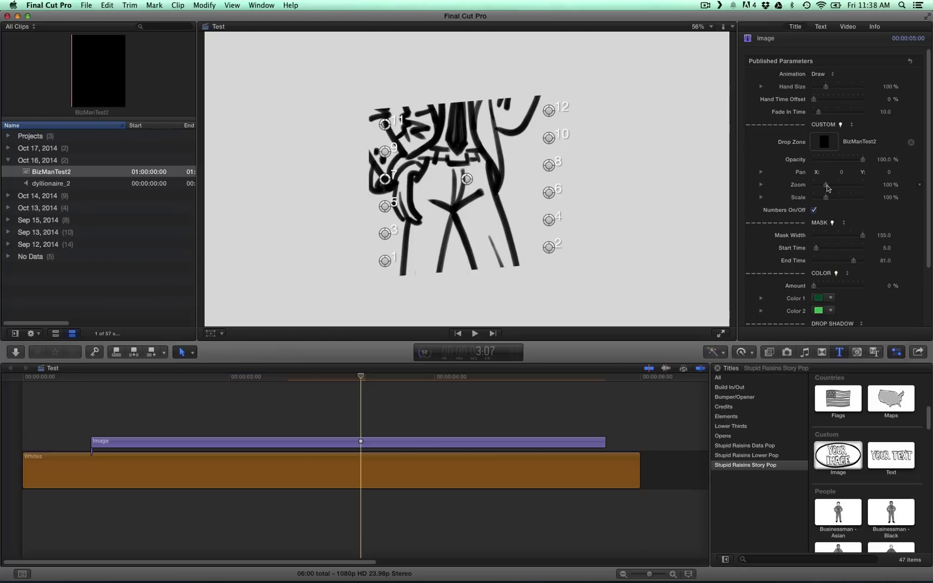
# Set the drop zone image's Zoom to 36% and Scale to 144%
pyautogui.moveTo(828, 187); pyautogui.dragTo(820, 186)
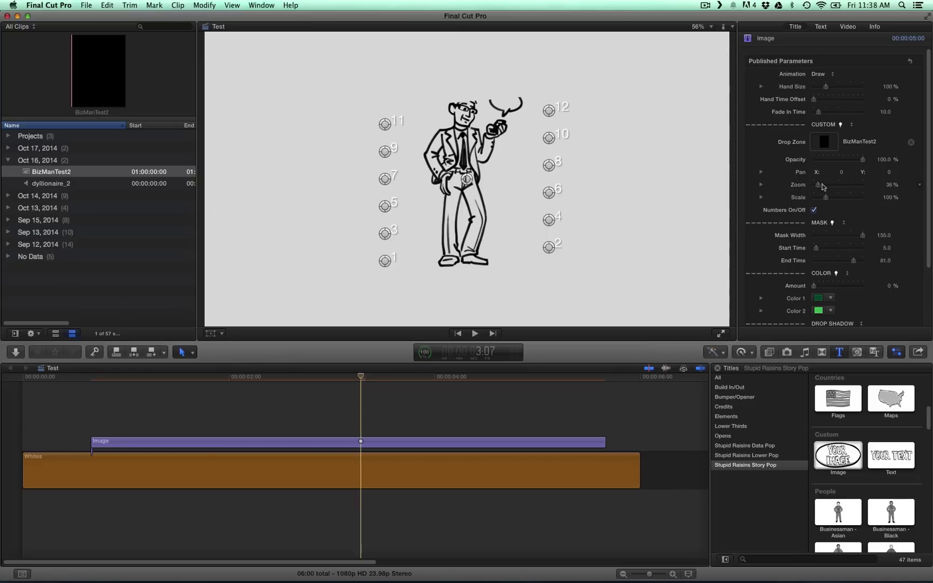
pyautogui.moveTo(826, 200); pyautogui.dragTo(863, 161)
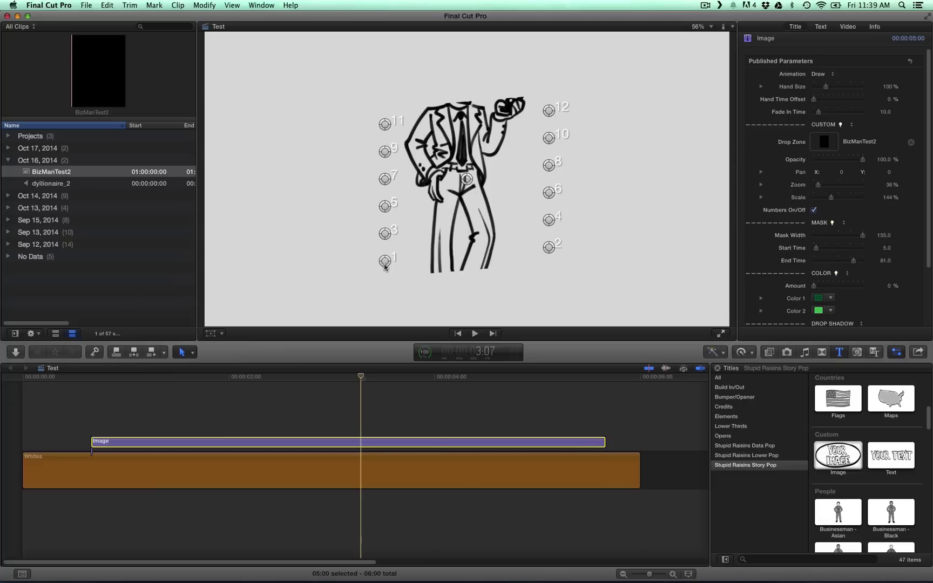
# Position mask points 1 and 2 at the businessman's shoes and point 3 on the outer edge of his lower leg
pyautogui.moveTo(385, 266)
pyautogui.mouseDown()
pyautogui.moveTo(380, 276)
pyautogui.moveTo(431, 304)
pyautogui.mouseUp()
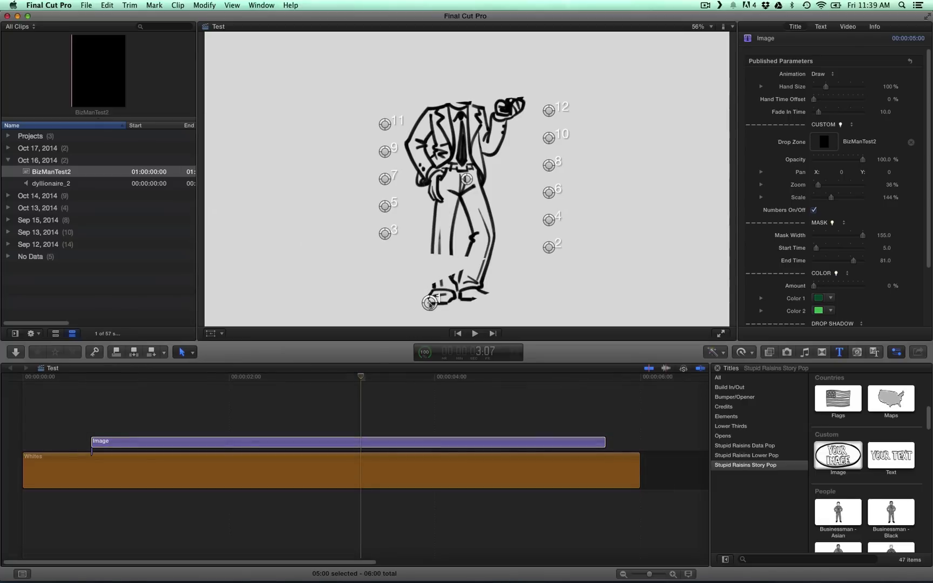
pyautogui.moveTo(549, 247); pyautogui.dragTo(493, 295)
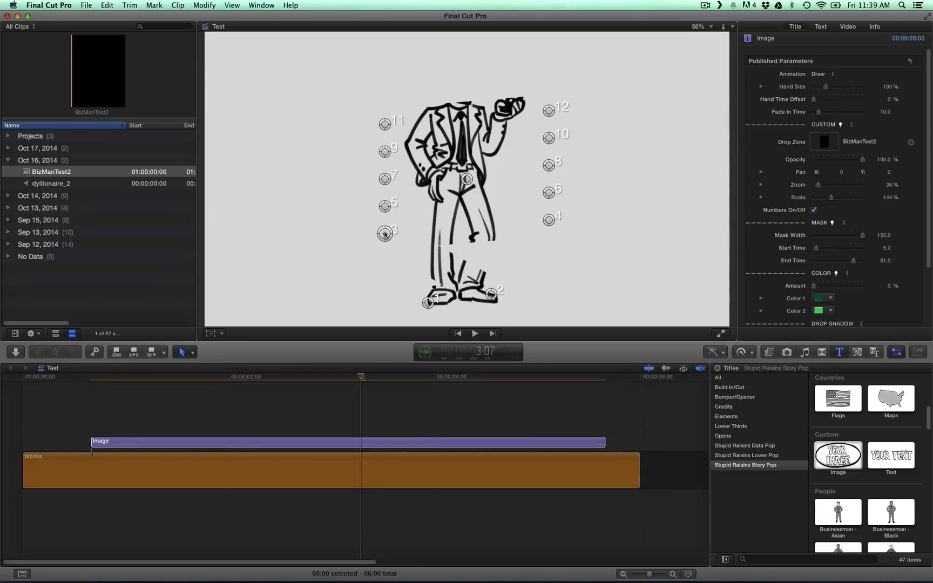
pyautogui.moveTo(385, 233)
pyautogui.mouseDown()
pyautogui.moveTo(432, 249)
pyautogui.moveTo(431, 272)
pyautogui.moveTo(432, 262)
pyautogui.mouseUp()
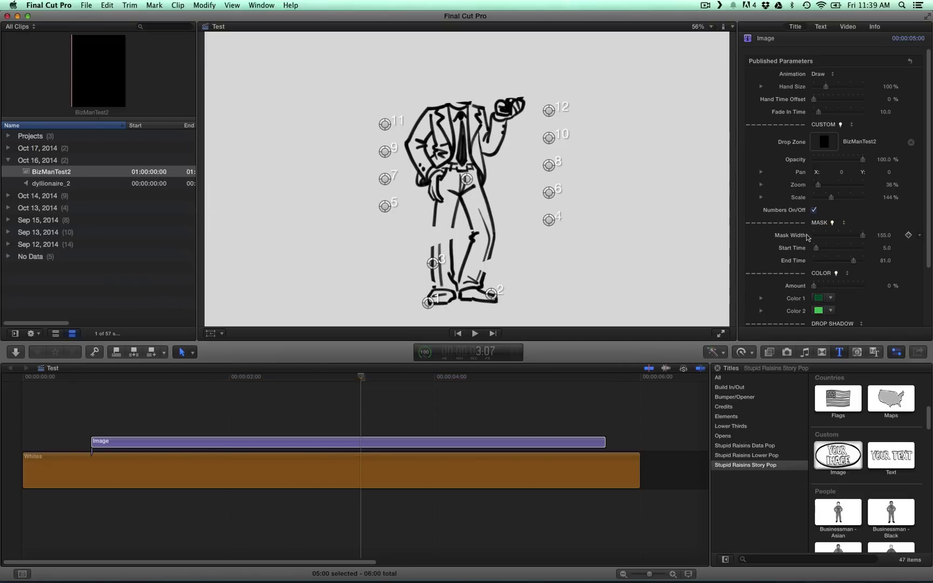
# Set the Mask Width to 250
pyautogui.moveTo(884, 236); pyautogui.dragTo(885, 231)
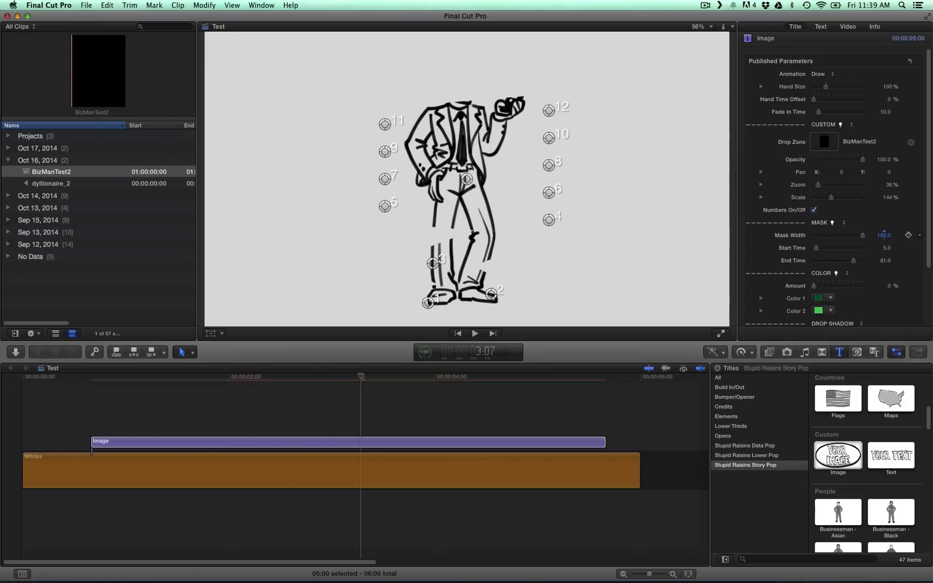
pyautogui.click(884, 235)
pyautogui.write('250')
pyautogui.press('Return')
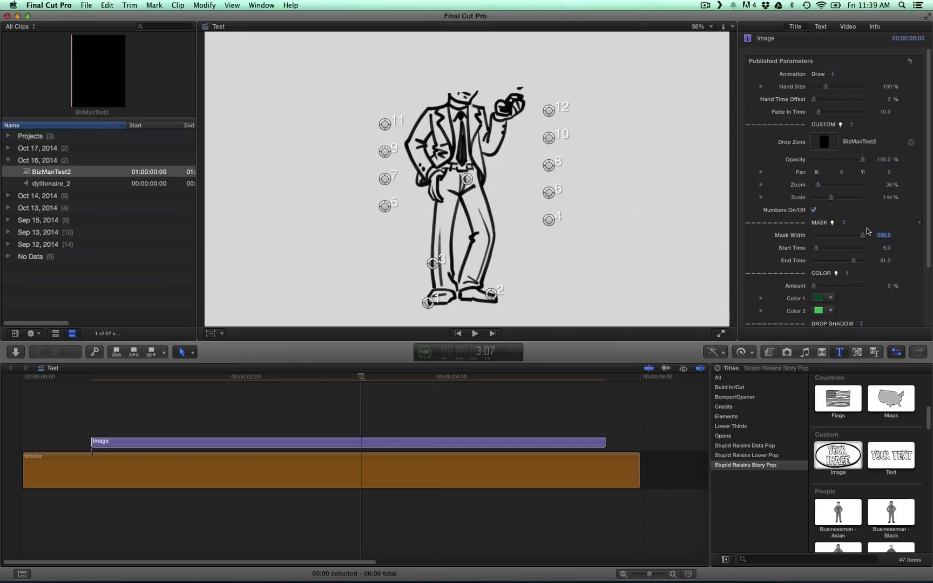
# Place mask points 3 to 10 up the figure's legs, arms and shoulder, point 11 in the speech bubble and point 12 beside the head
pyautogui.moveTo(866, 228)
pyautogui.moveTo(433, 264); pyautogui.dragTo(433, 246)
pyautogui.moveTo(548, 219)
pyautogui.mouseDown()
pyautogui.moveTo(485, 226)
pyautogui.moveTo(495, 233)
pyautogui.mouseUp()
pyautogui.moveTo(385, 205); pyautogui.dragTo(430, 188)
pyautogui.moveTo(548, 192); pyautogui.dragTo(488, 163)
pyautogui.moveTo(384, 179); pyautogui.dragTo(410, 144)
pyautogui.moveTo(548, 165); pyautogui.dragTo(498, 127)
pyautogui.moveTo(384, 151); pyautogui.dragTo(432, 107)
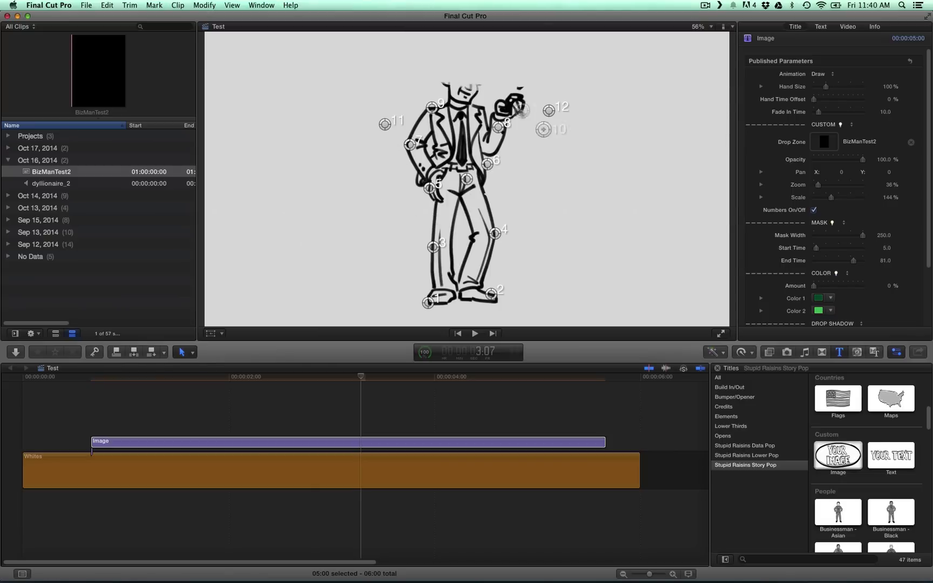
pyautogui.moveTo(549, 138); pyautogui.dragTo(509, 103)
pyautogui.moveTo(384, 124); pyautogui.dragTo(525, 63)
pyautogui.moveTo(548, 110); pyautogui.dragTo(439, 68)
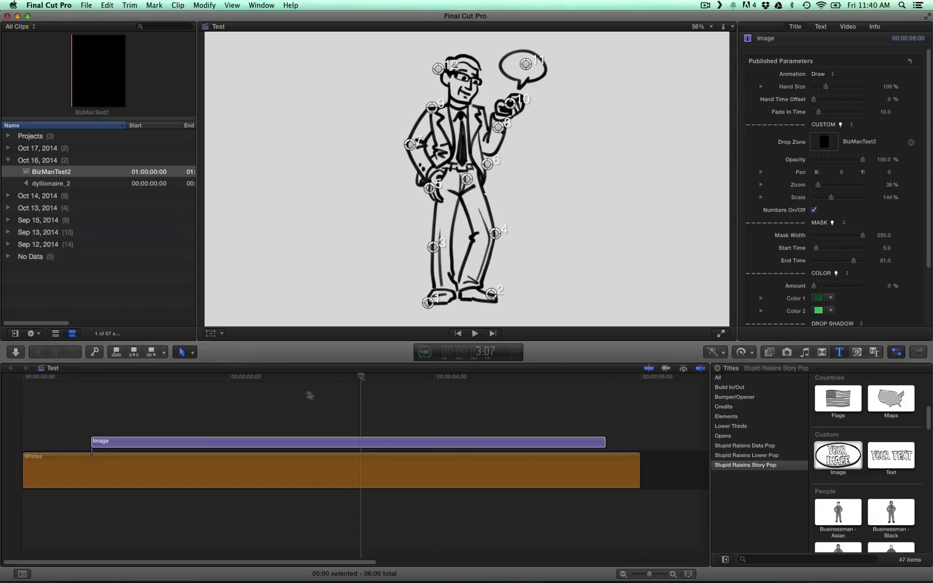
# Play the drawing animation from near the start of the timeline to check the hand's path
pyautogui.click(36, 376)
pyautogui.press('space')
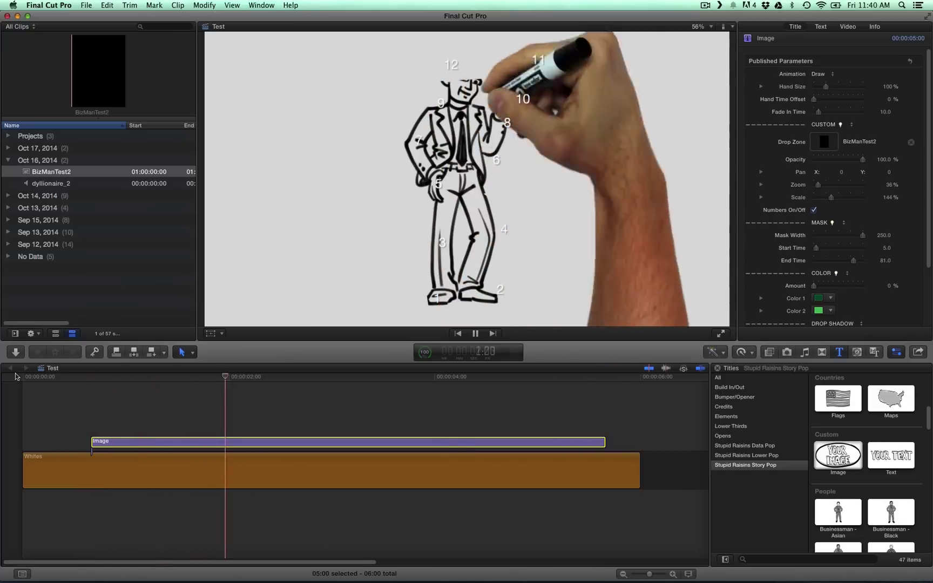
pyautogui.press('space')
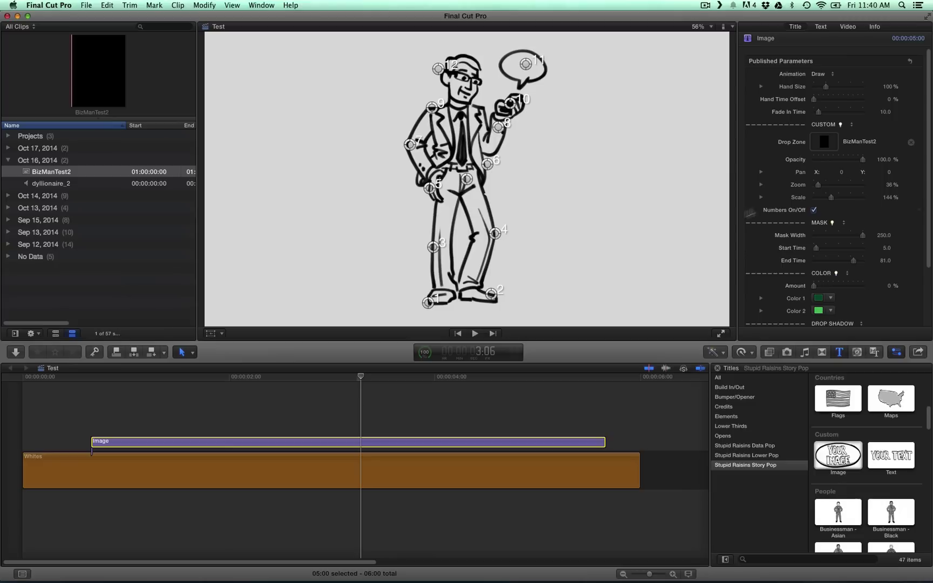
# Turn off the mask point numbers for the Image title
pyautogui.click(814, 210)
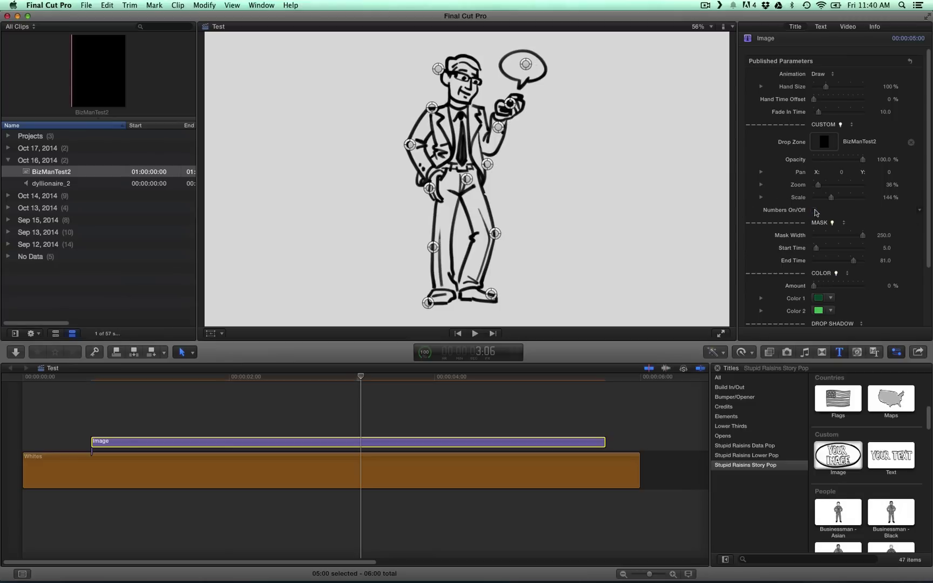
pyautogui.click(814, 210)
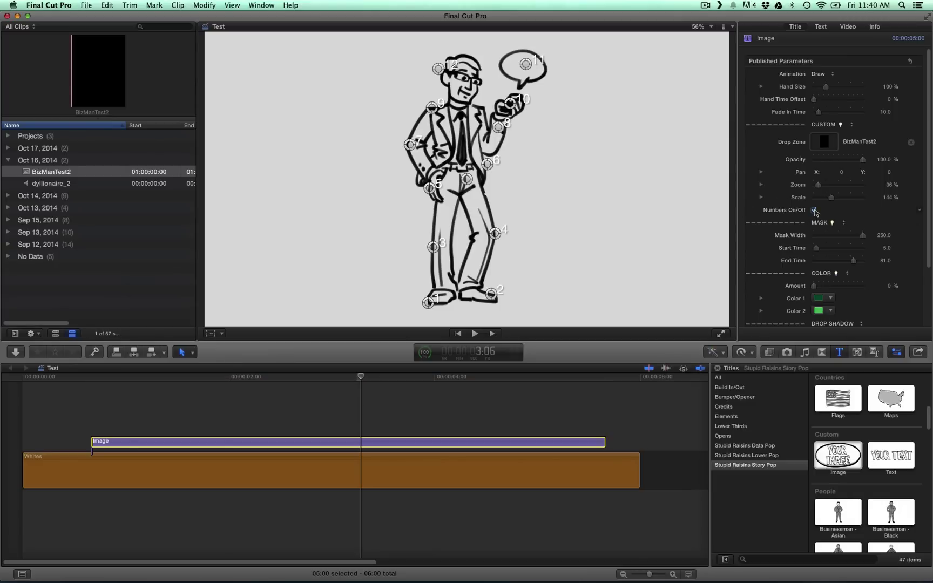
pyautogui.click(814, 210)
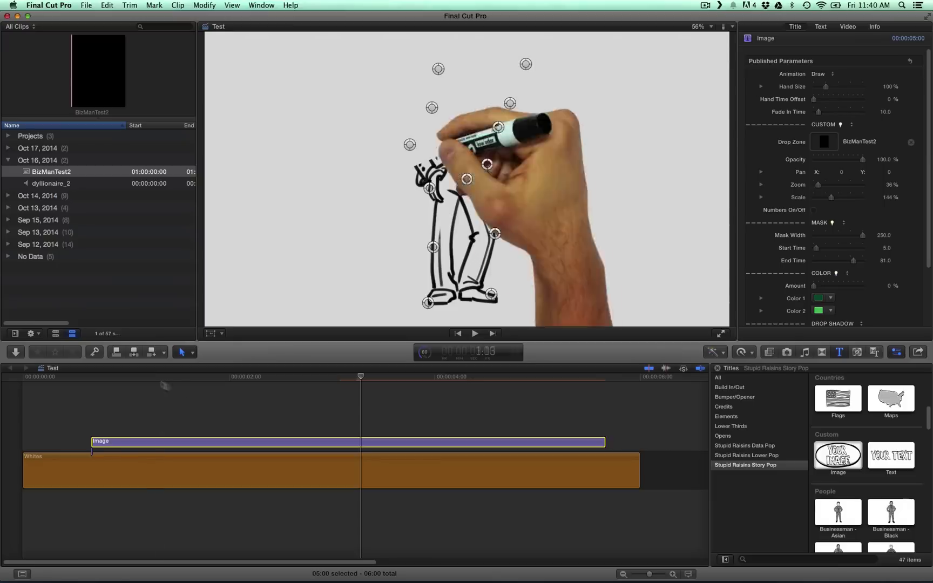
# Try a Hand Time Offset of 9.83%, compare the hand's position at 1:01 and 2:07, and reset the offset to 0%
pyautogui.click(131, 379)
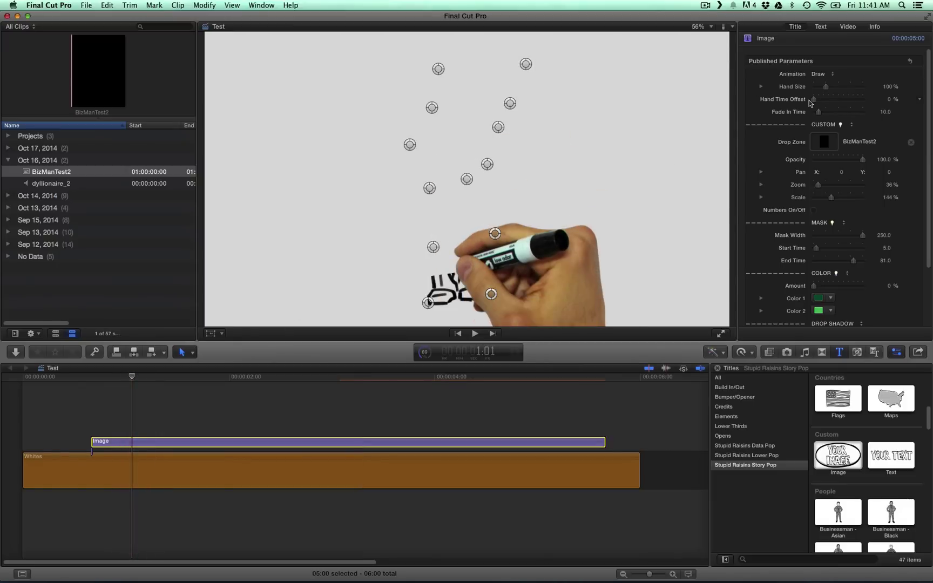
pyautogui.moveTo(813, 101); pyautogui.dragTo(818, 102)
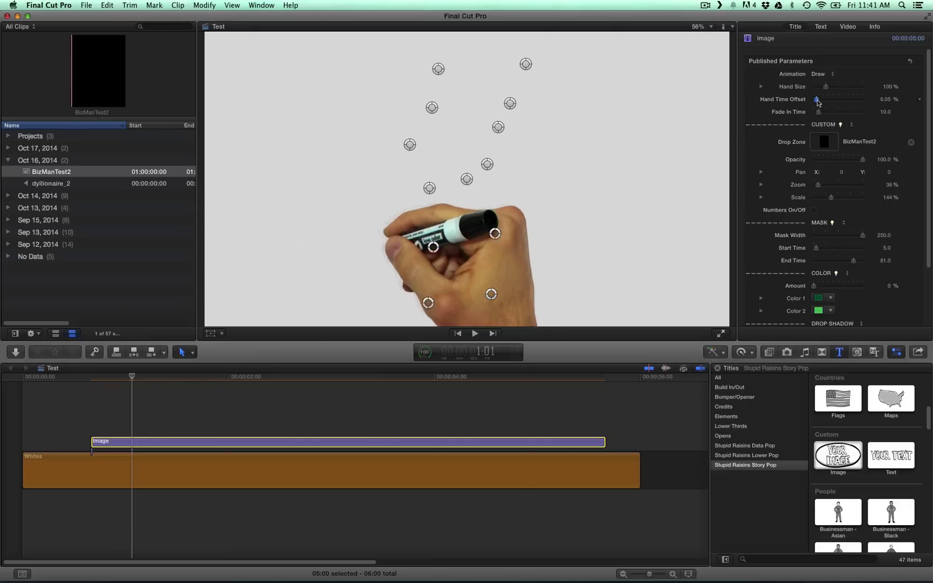
pyautogui.moveTo(816, 102); pyautogui.dragTo(807, 104)
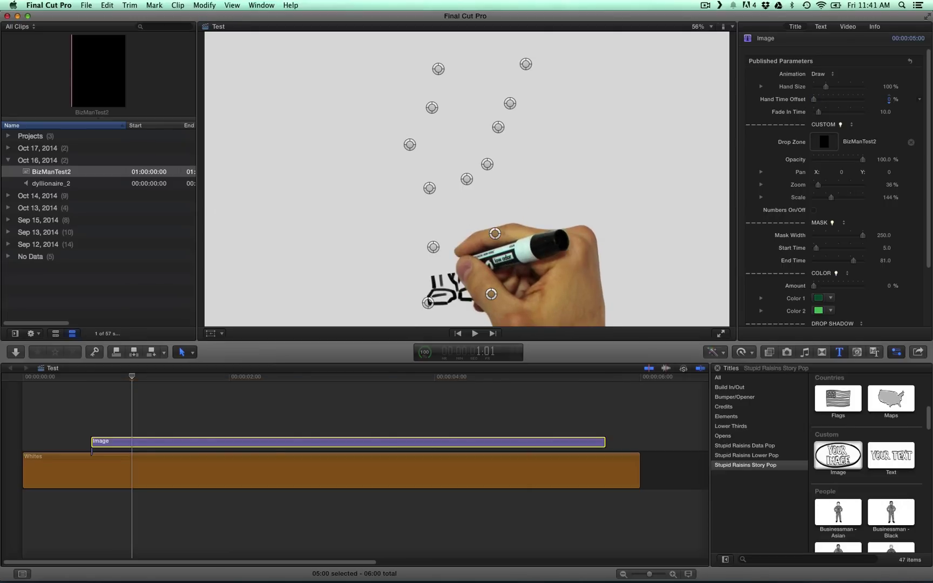
pyautogui.moveTo(814, 102); pyautogui.dragTo(819, 100)
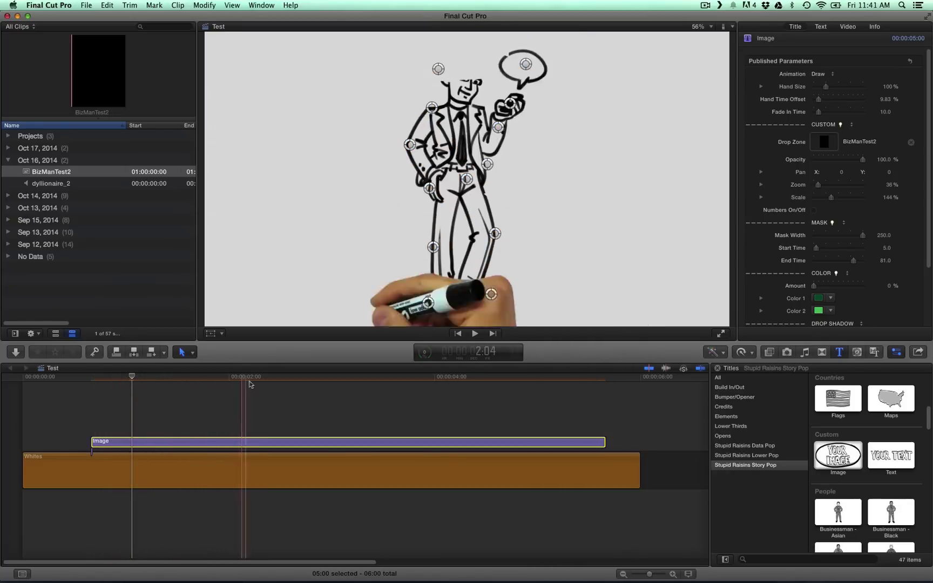
pyautogui.click(262, 383)
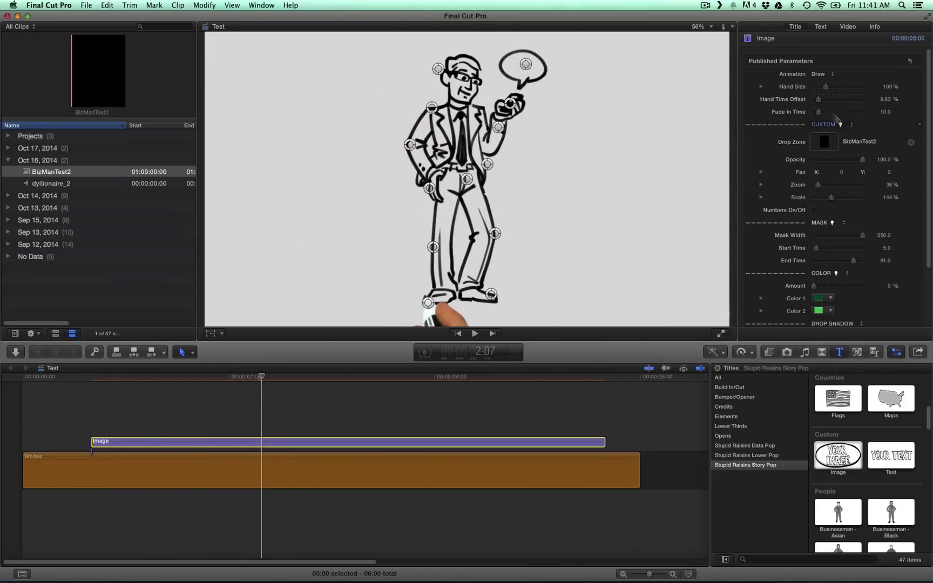
pyautogui.moveTo(820, 101); pyautogui.dragTo(804, 101)
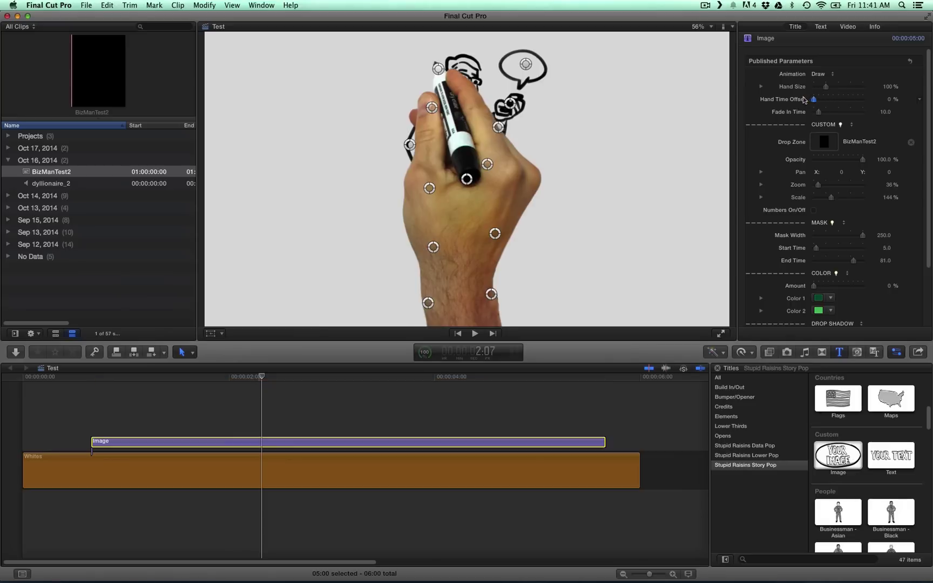
# Read the Mask section's tips on mask width, Start Time and End Time
pyautogui.click(796, 250)
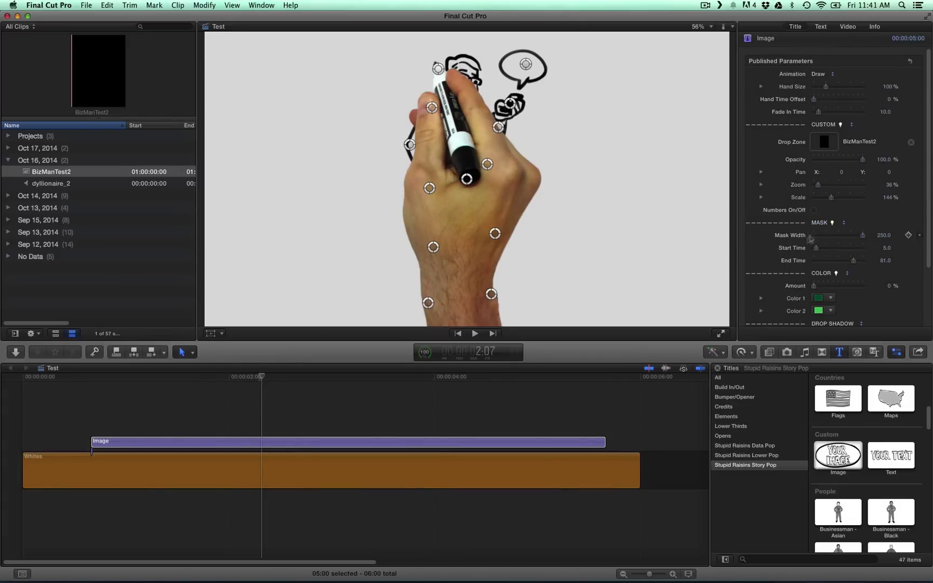
pyautogui.click(841, 224)
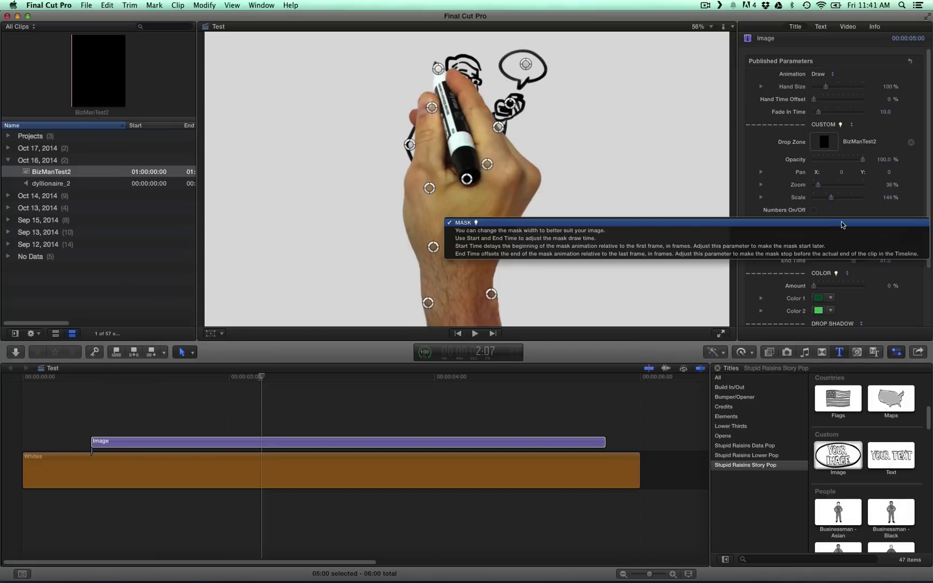
pyautogui.click(844, 224)
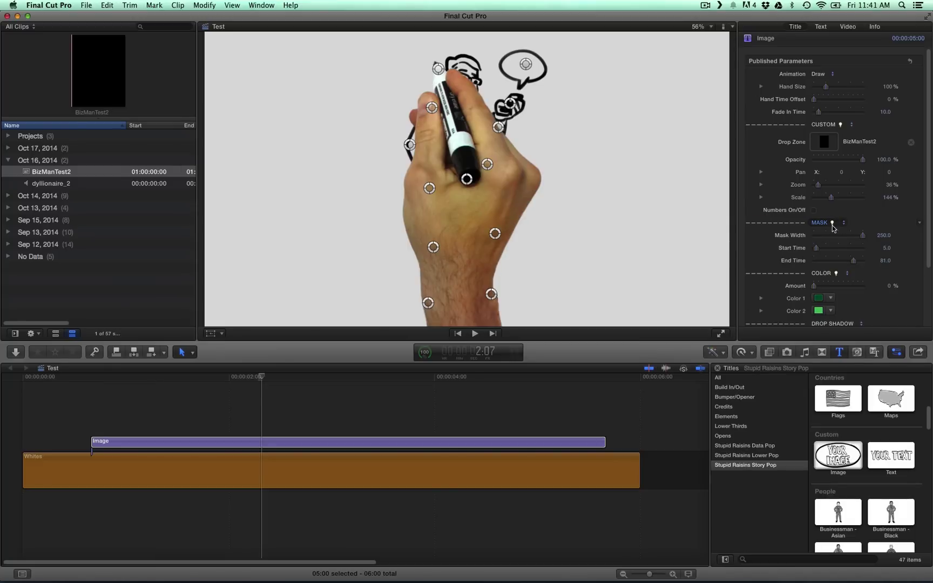
pyautogui.click(834, 225)
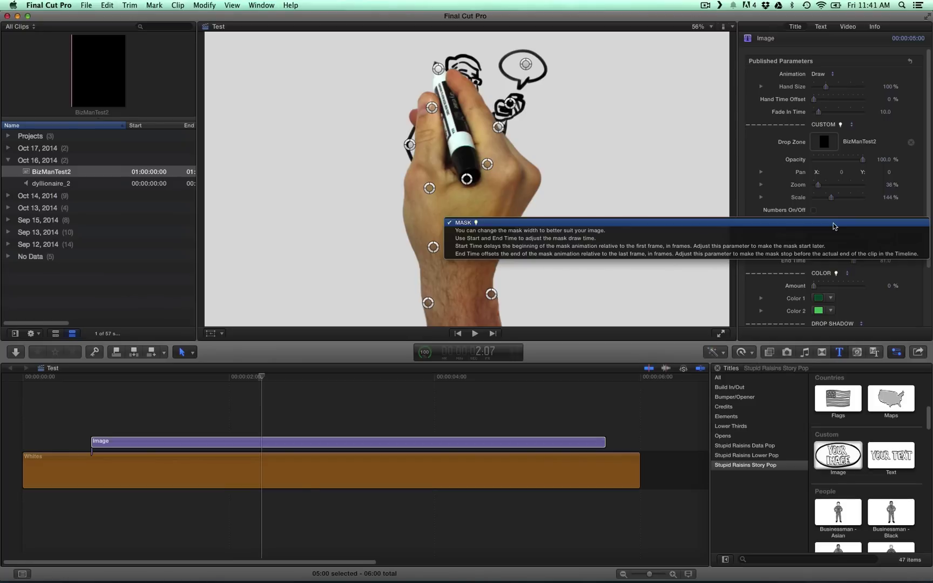
pyautogui.click(833, 225)
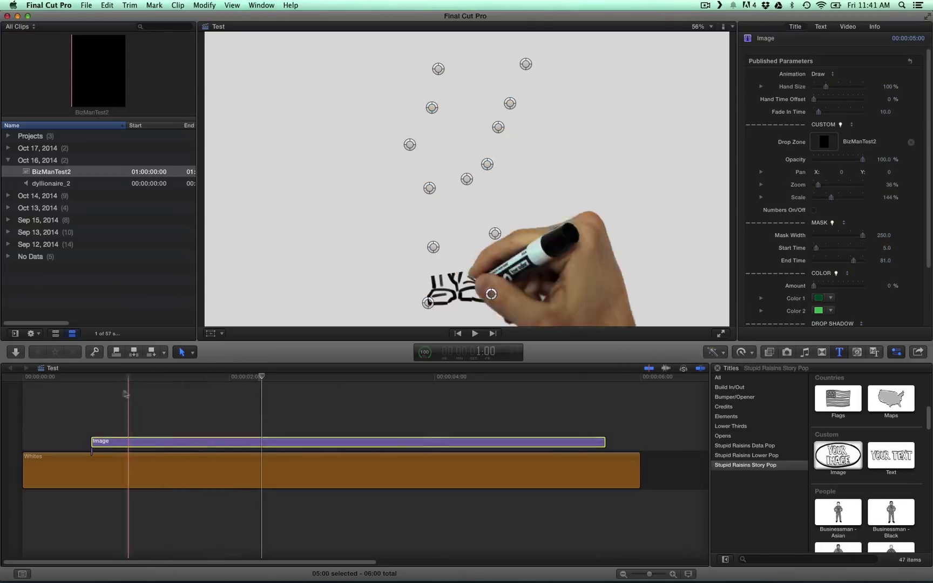
# Try mask Start Times of 0 and -7.9 with the playhead at frame 21, ending on a Start Time of 0
pyautogui.click(91, 380)
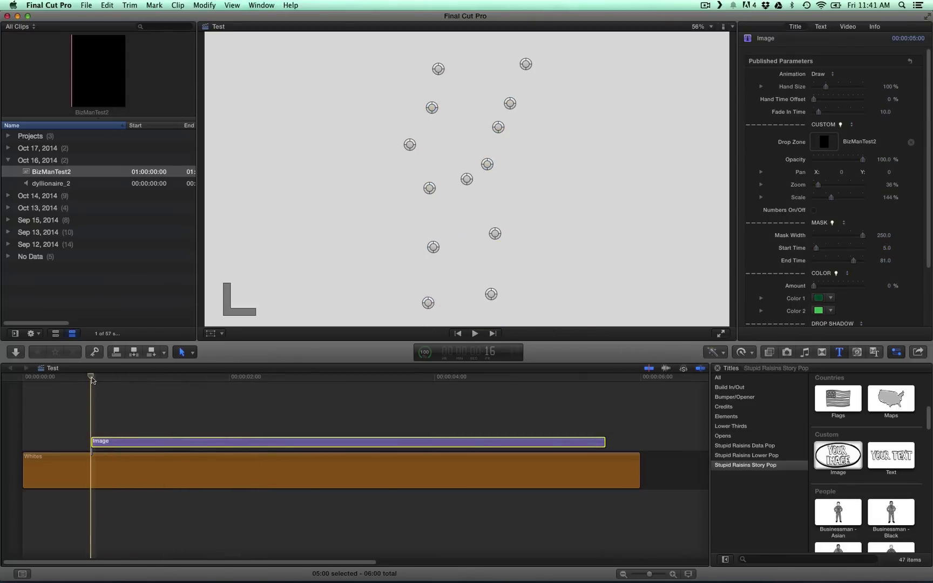
pyautogui.press('space')
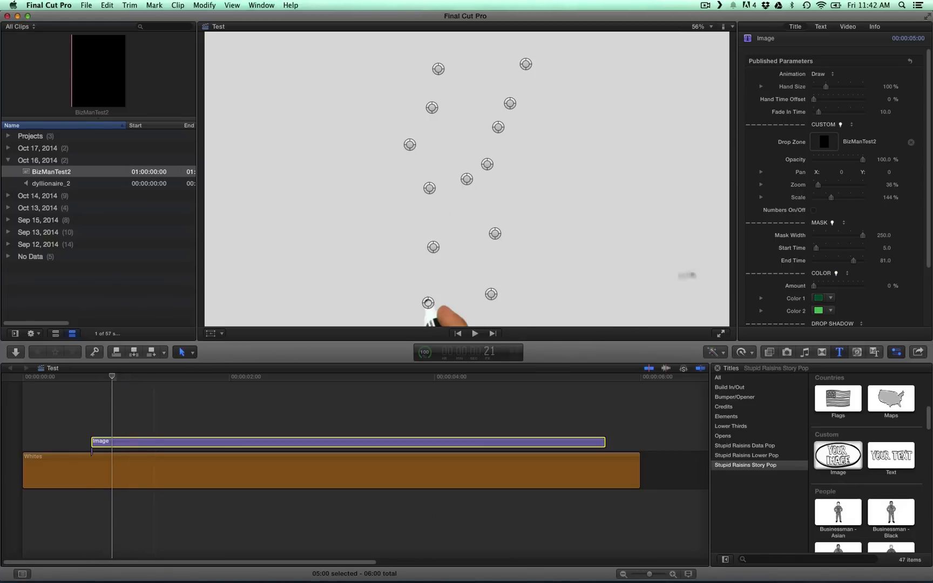
pyautogui.moveTo(817, 249); pyautogui.dragTo(814, 251)
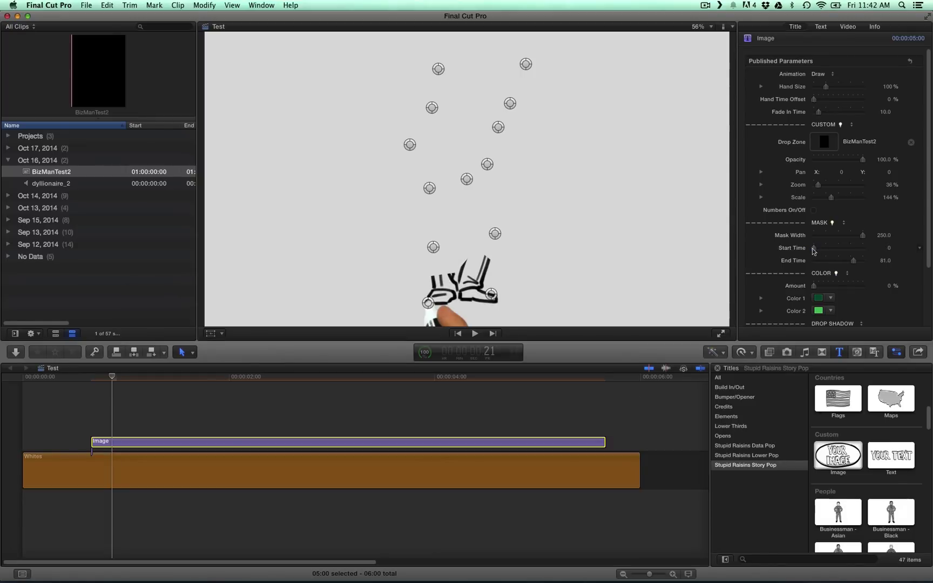
pyautogui.moveTo(891, 248)
pyautogui.mouseDown()
pyautogui.moveTo(880, 250)
pyautogui.moveTo(892, 249)
pyautogui.mouseUp()
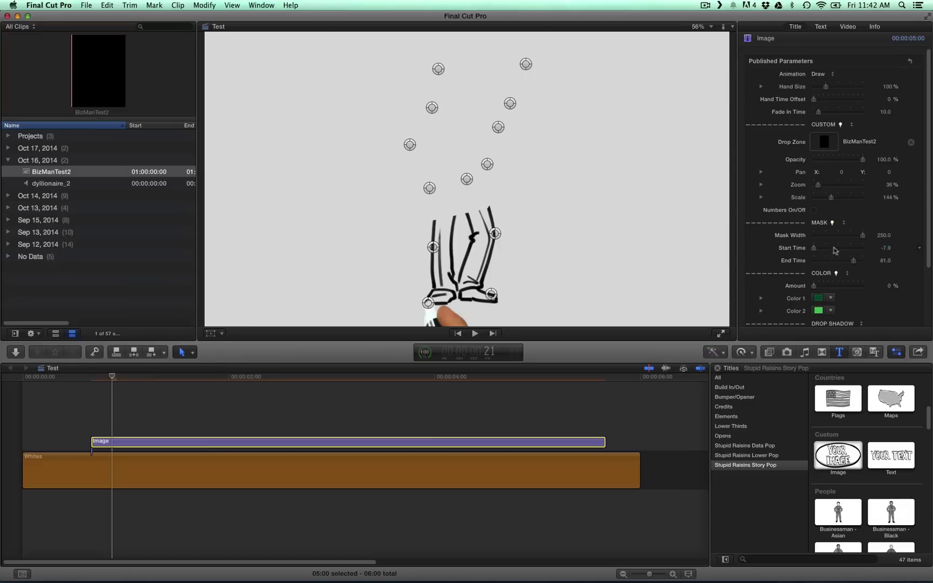
pyautogui.click(815, 249)
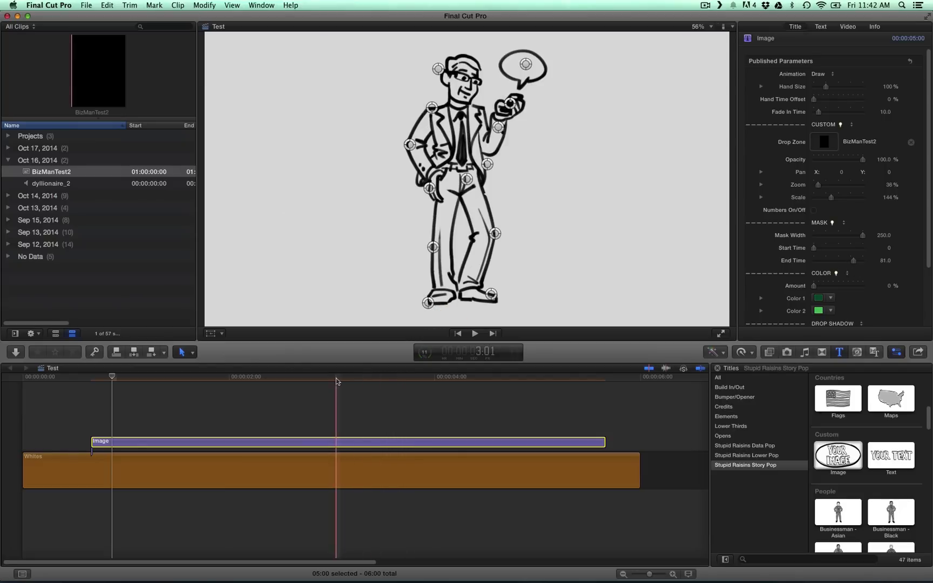
# Try a mask End Time of 52 and check how the drawing follows the hand at 1:22
pyautogui.click(605, 382)
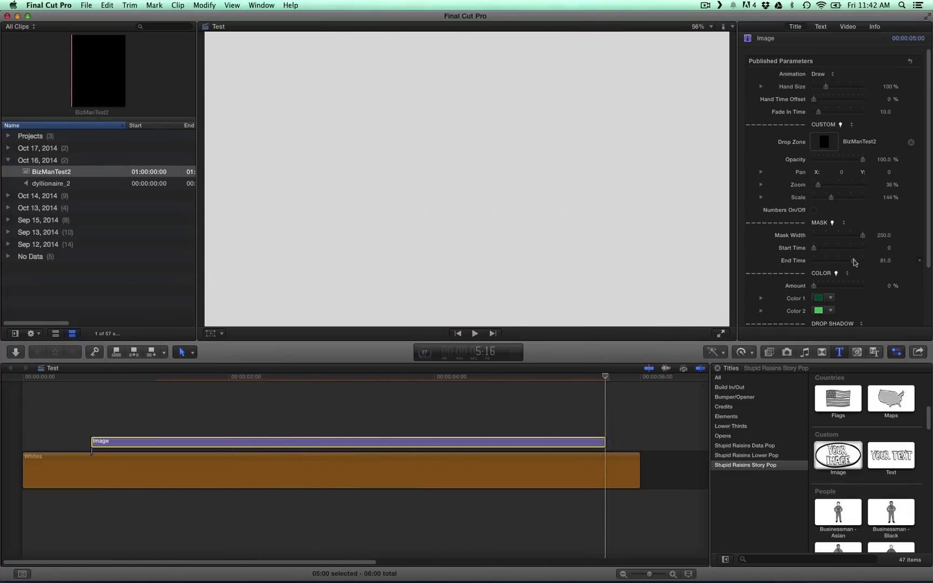
pyautogui.moveTo(854, 262); pyautogui.dragTo(840, 263)
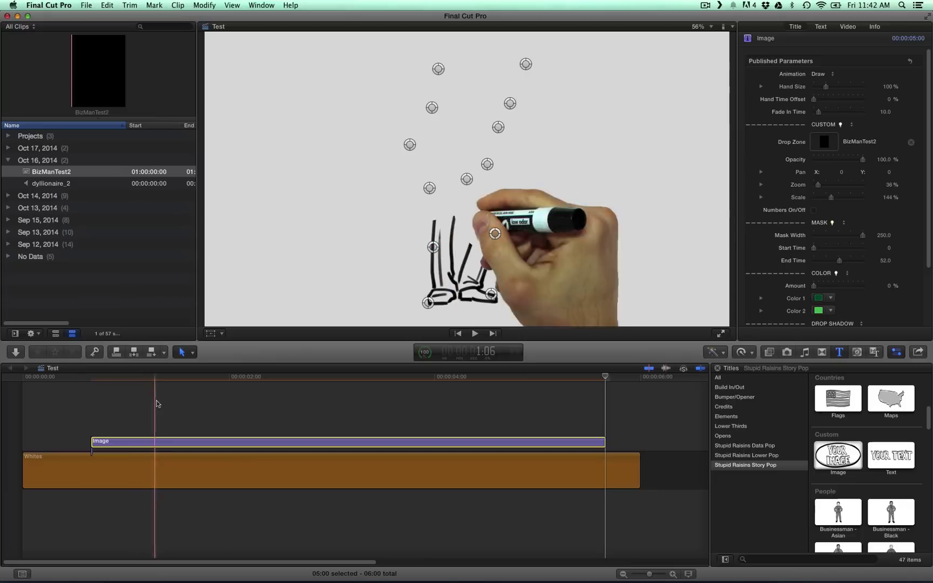
pyautogui.click(221, 397)
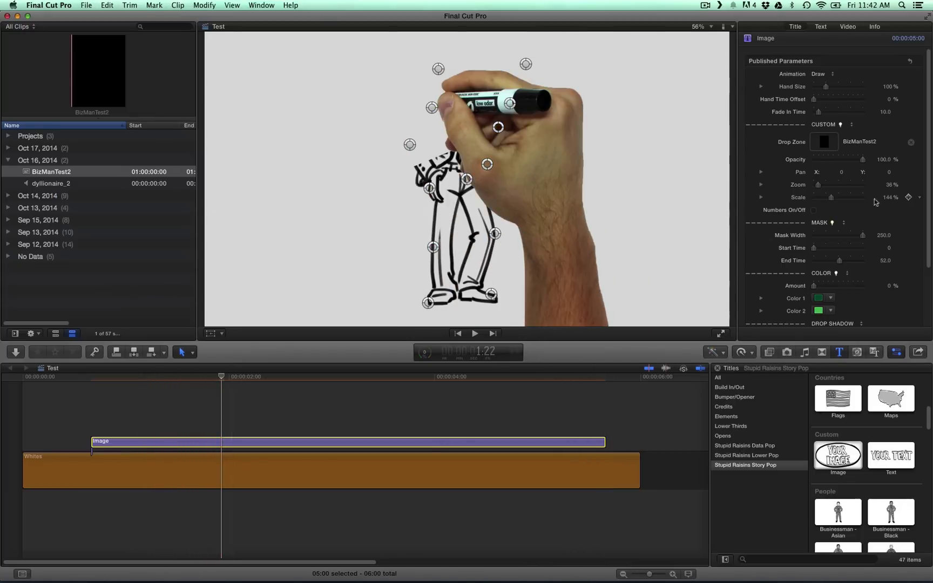
# Try a mask End Time of 100 for the Image title at 1:22
pyautogui.click(839, 260)
pyautogui.click(886, 261)
pyautogui.press('Return')
pyautogui.moveTo(838, 261); pyautogui.dragTo(875, 261)
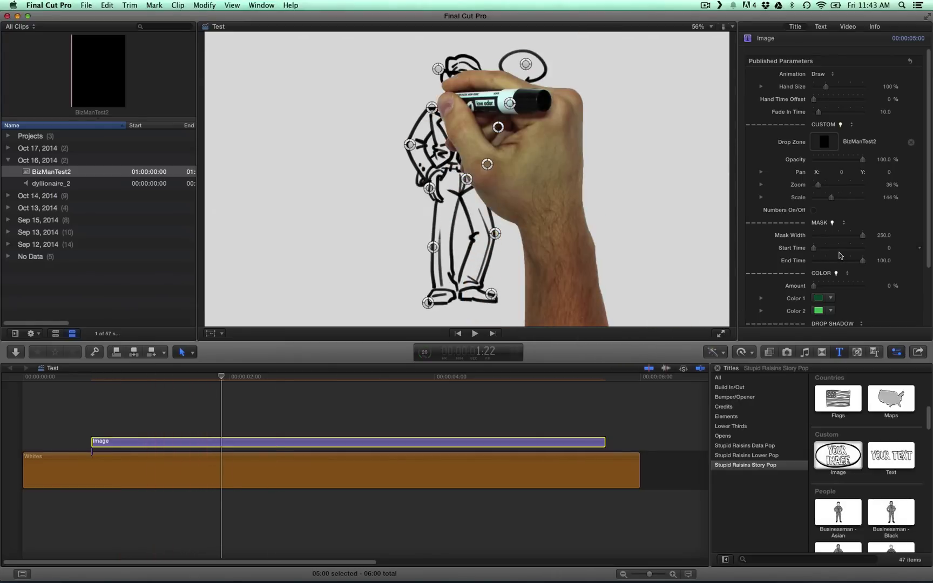
# Set the mask's Start Time to 5 and its End Time to 81
pyautogui.scroll(-3, 837, 250)
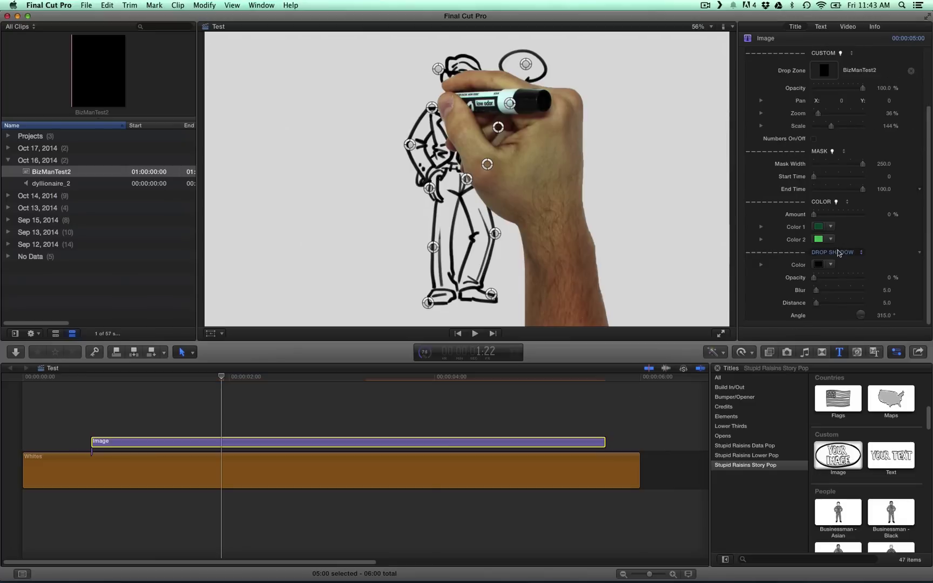
pyautogui.scroll(3, 875, 245)
pyautogui.click(888, 248)
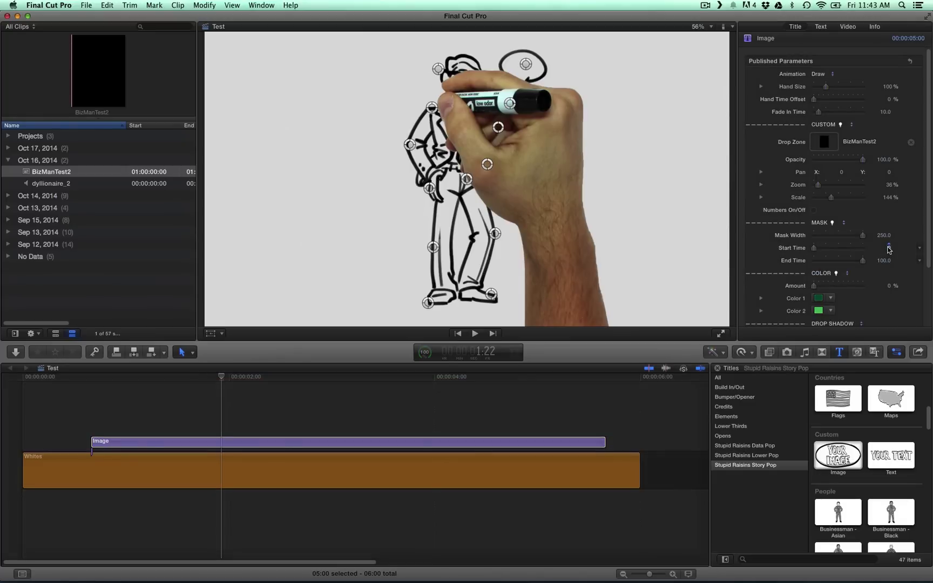
pyautogui.write('5')
pyautogui.press('Return')
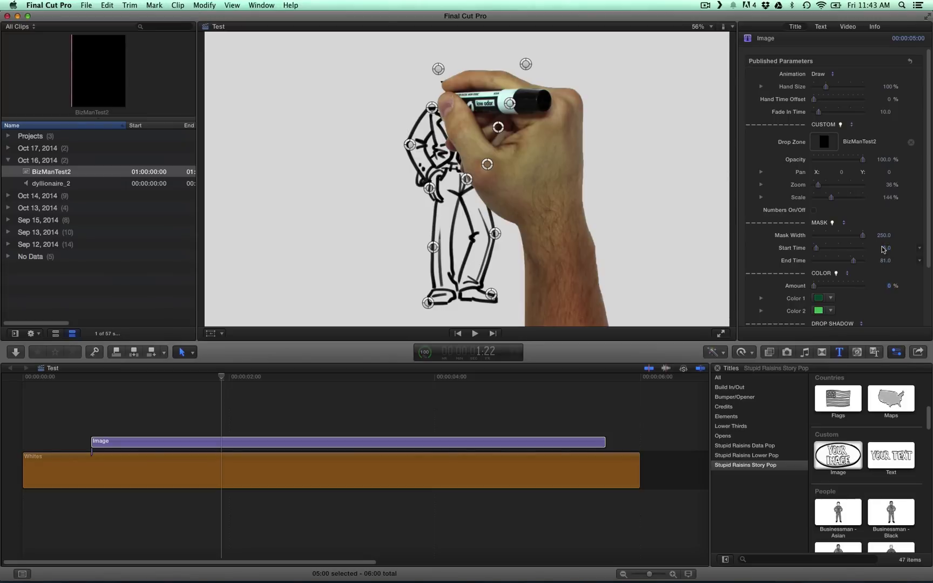
# Play the drawing animation from near the start of the timeline and park the playhead at about 3:06
pyautogui.click(34, 376)
pyautogui.press('space')
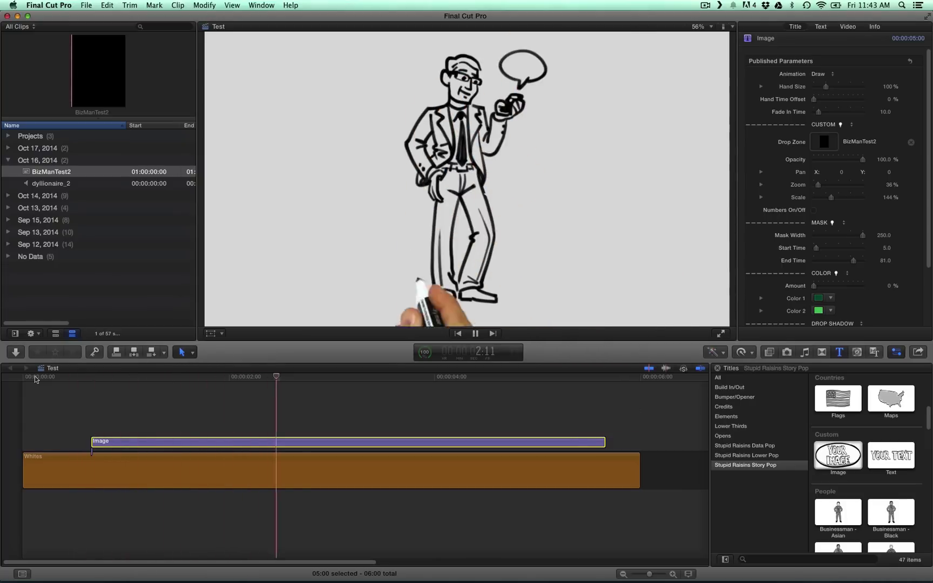
pyautogui.press('space')
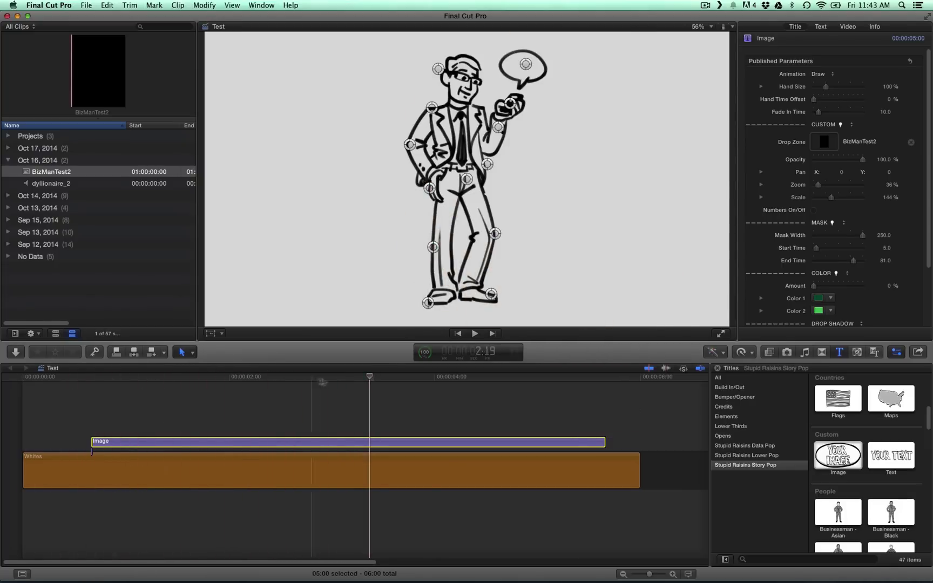
pyautogui.click(359, 377)
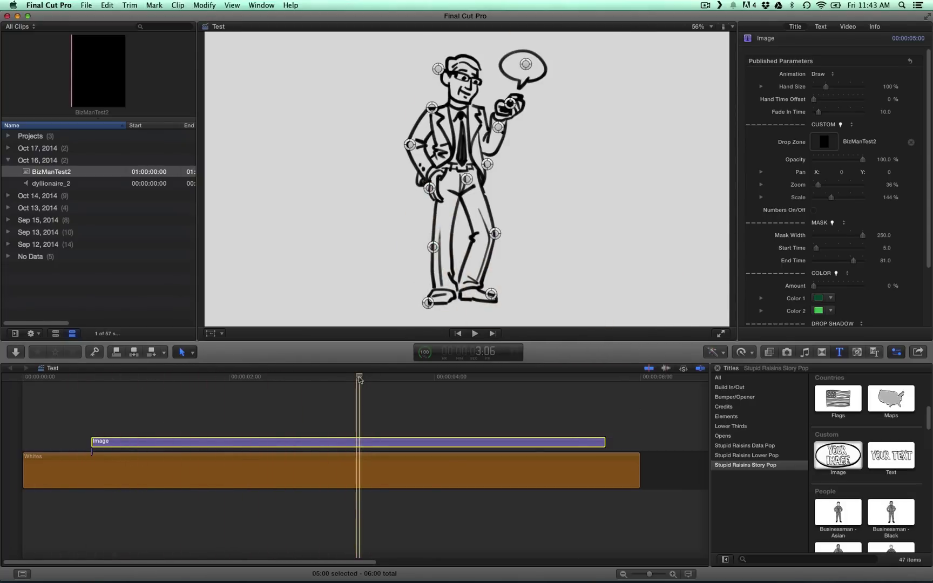